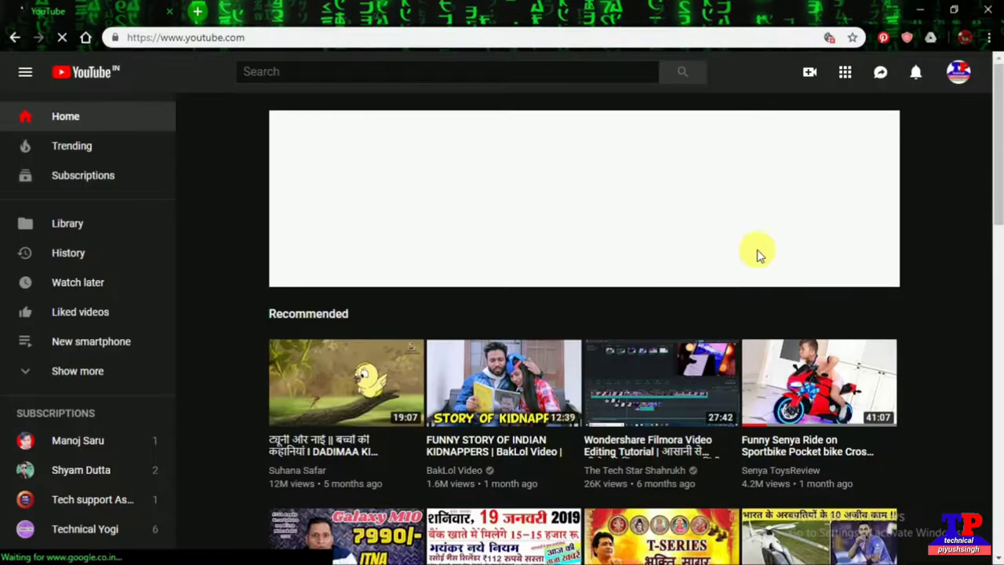
- Open the Upload defaults page in the channel's Creator Studio settings
{"action": "left_click", "coordinate": [960, 75]}
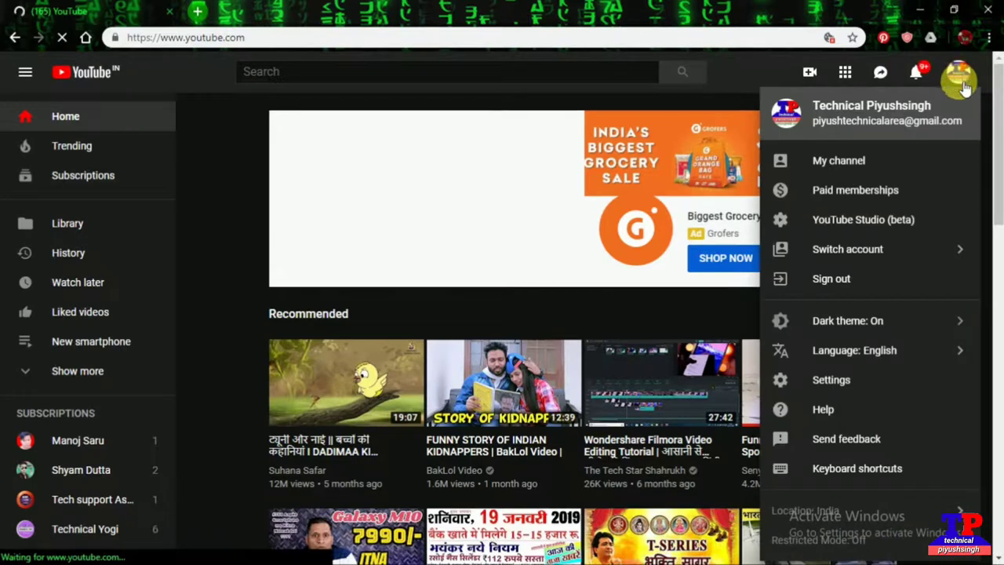
{"action": "left_click", "coordinate": [900, 164]}
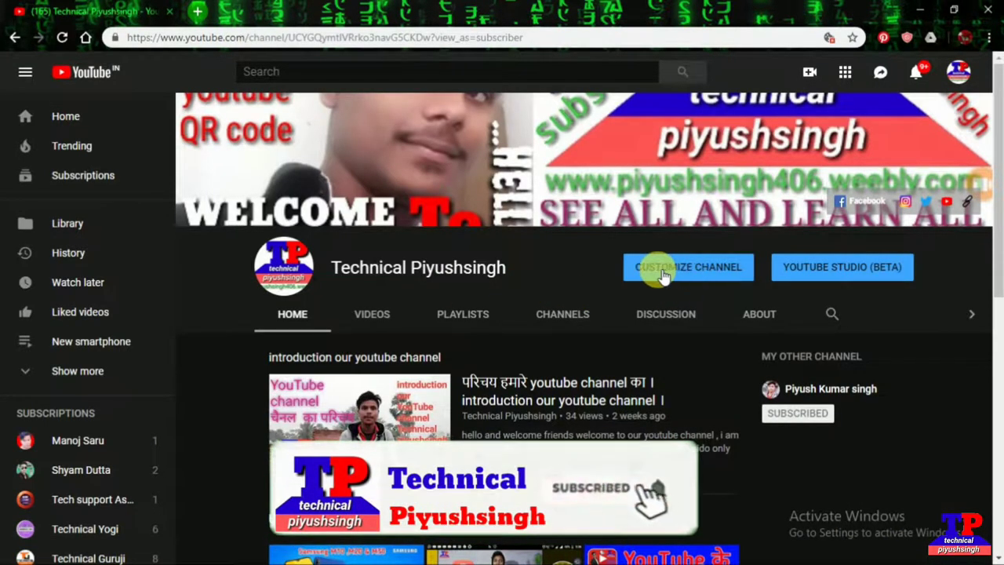
{"action": "left_click", "coordinate": [723, 273]}
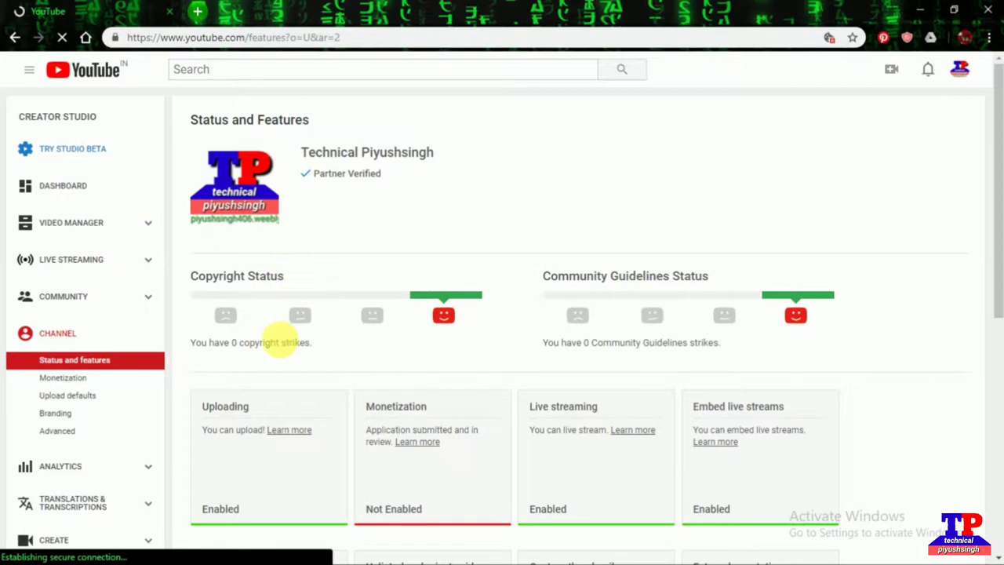
{"action": "scroll", "coordinate": [209, 320], "scroll_direction": "down", "scroll_amount": 2}
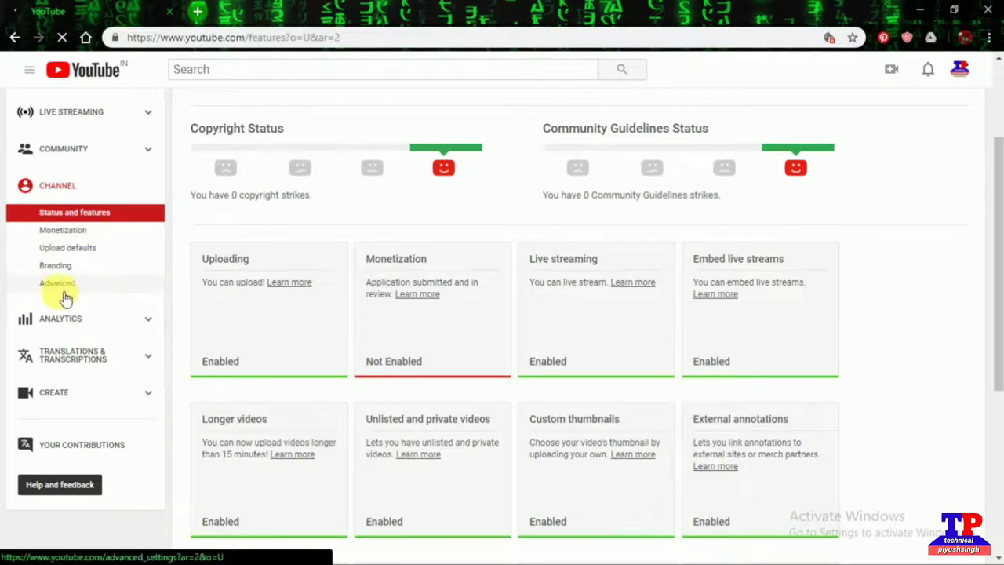
{"action": "left_click", "coordinate": [79, 252]}
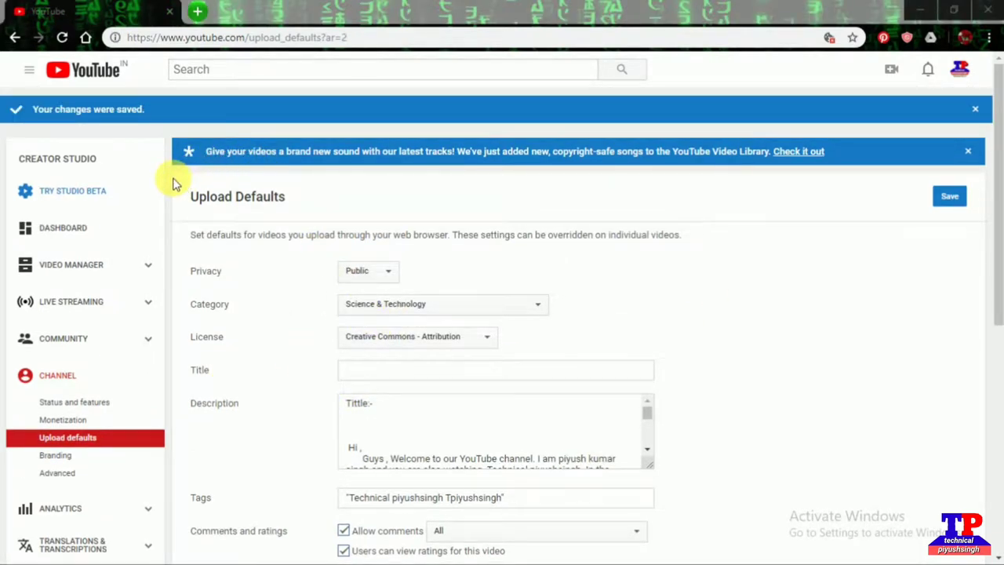
- Examine the Title and Description fields on the Upload Defaults page
{"action": "left_click_drag", "start_coordinate": [179, 186], "coordinate": [735, 293]}
{"action": "left_click", "coordinate": [690, 290]}
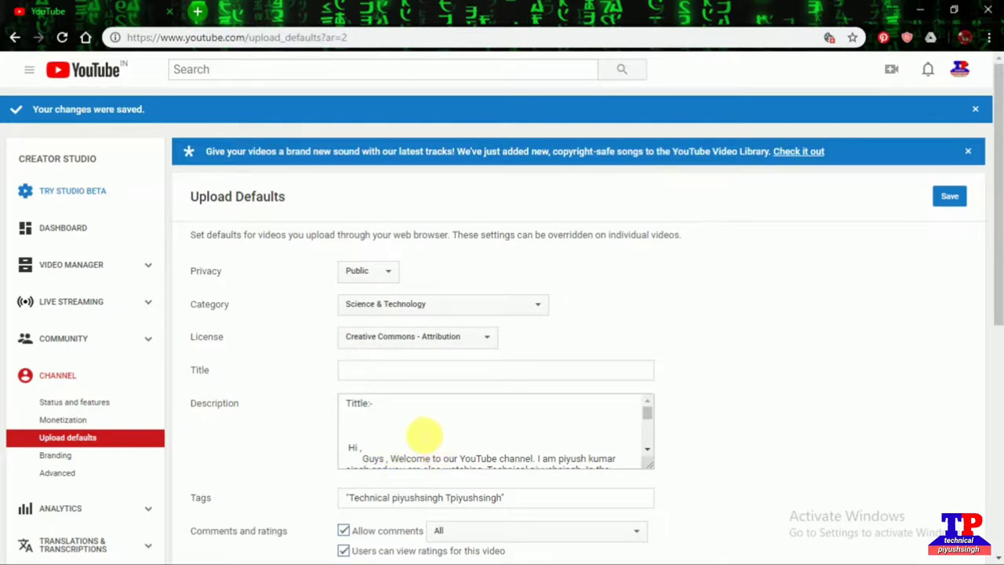
{"action": "left_click", "coordinate": [409, 425]}
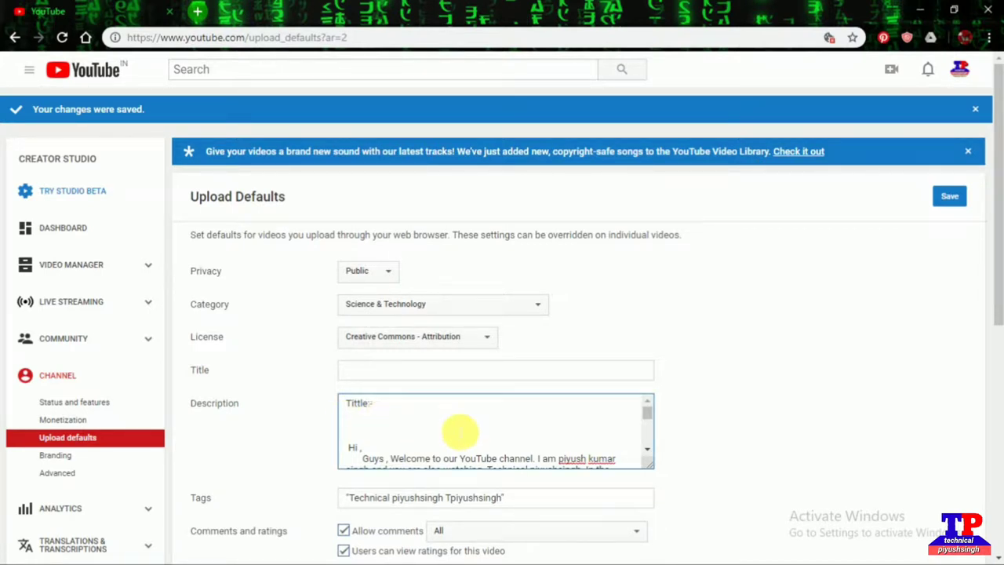
{"action": "left_click", "coordinate": [389, 376]}
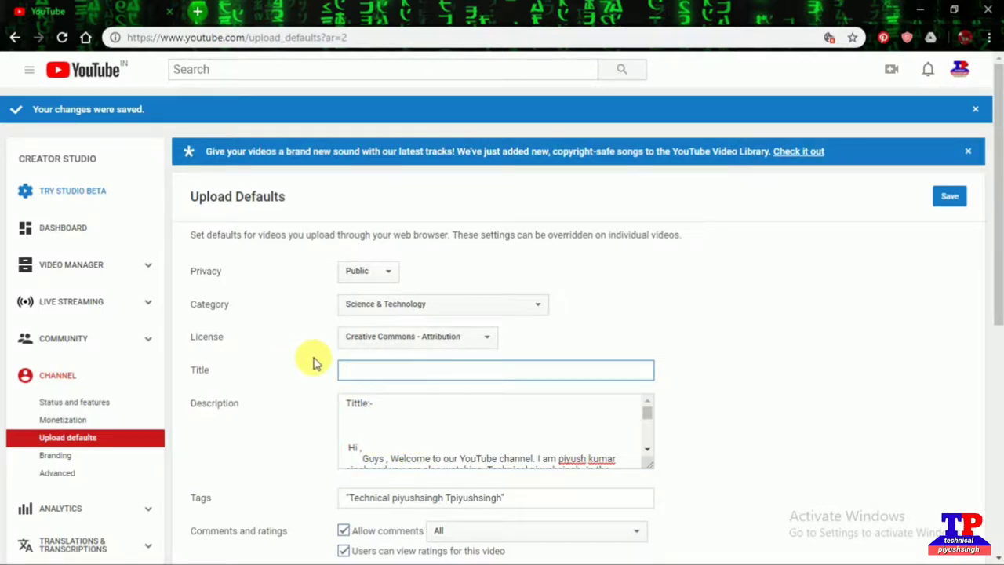
{"action": "scroll", "coordinate": [515, 447], "scroll_direction": "down", "scroll_amount": 3}
{"action": "scroll", "coordinate": [516, 448], "scroll_direction": "up", "scroll_amount": 5}
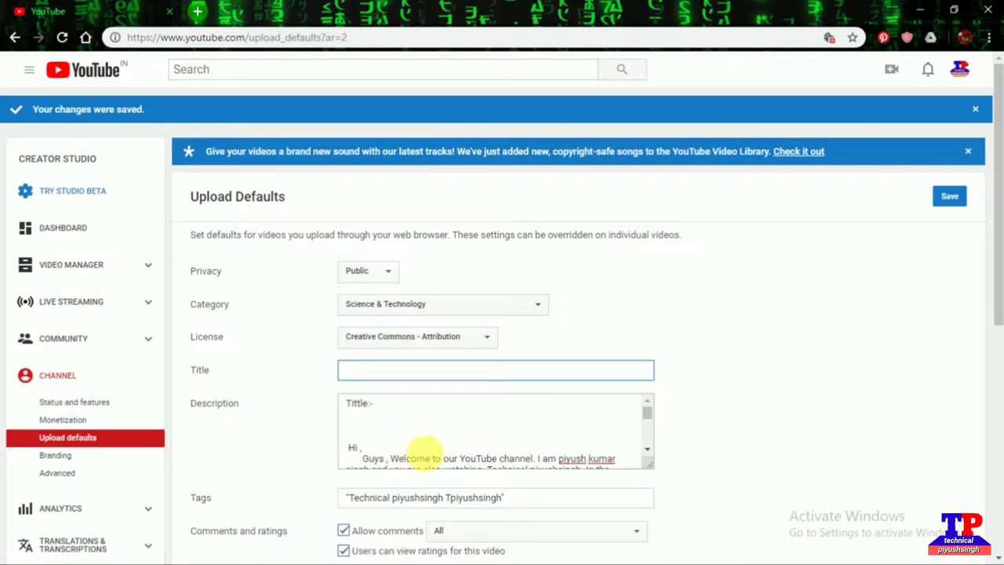
{"action": "left_click", "coordinate": [387, 408]}
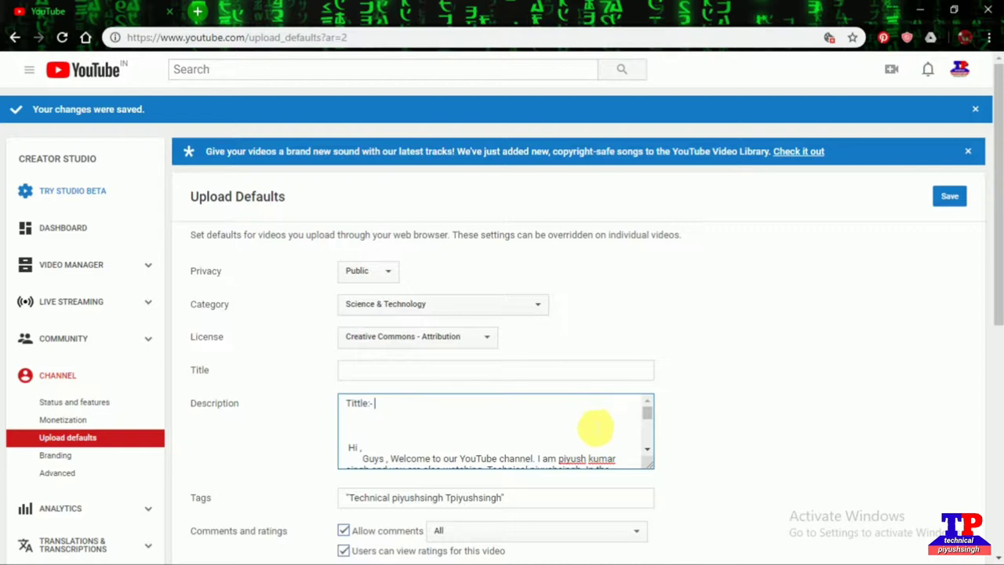
{"action": "scroll", "coordinate": [356, 442], "scroll_direction": "down", "scroll_amount": 5}
{"action": "scroll", "coordinate": [368, 441], "scroll_direction": "up", "scroll_amount": 5}
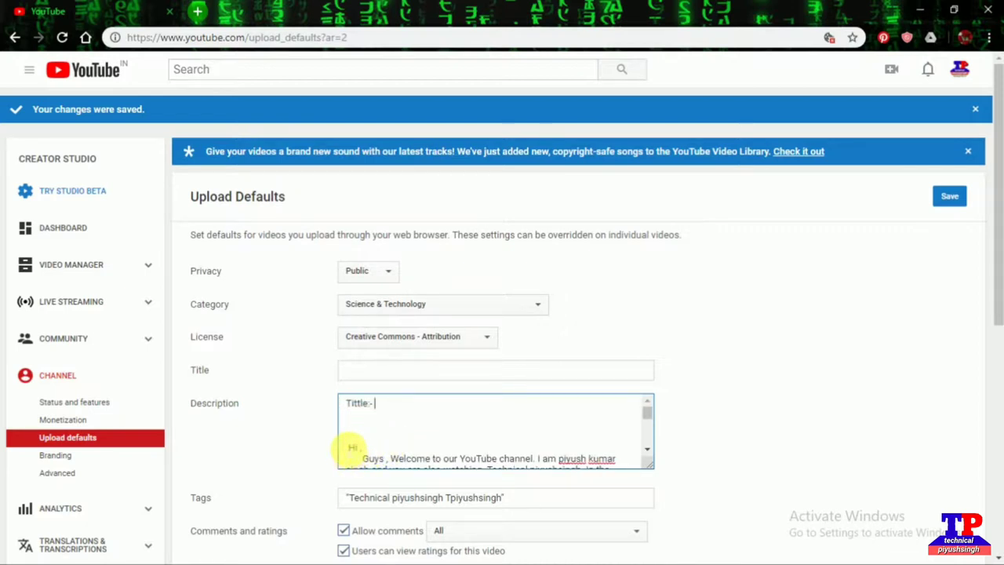
- Read through the default description from the greeting past "ABOUT THIS VIDEO", the hashtags and the background music lines to the equipment links
{"action": "left_click_drag", "start_coordinate": [368, 443], "coordinate": [555, 447]}
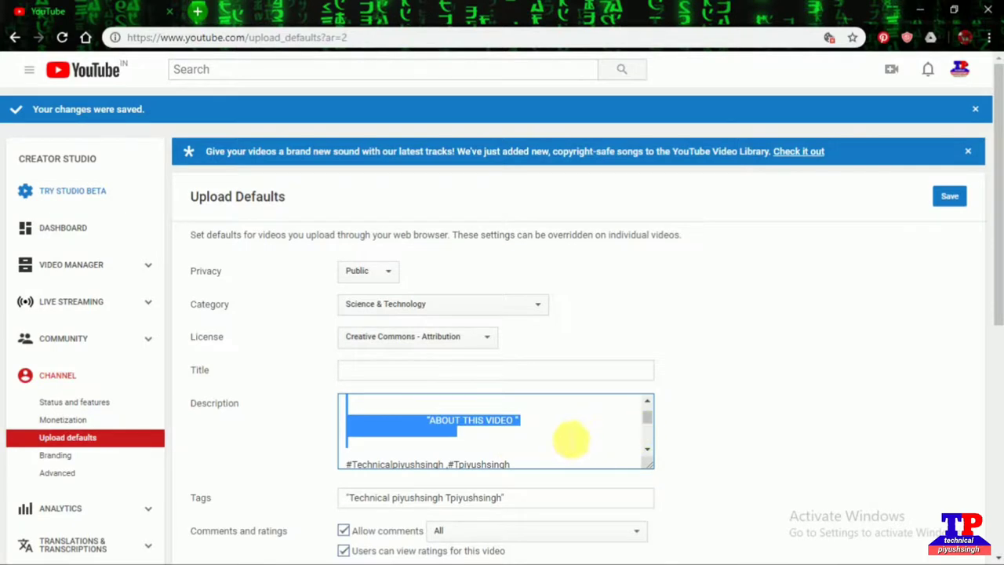
{"action": "left_click_drag", "start_coordinate": [648, 424], "coordinate": [690, 405]}
{"action": "left_click", "coordinate": [547, 463]}
{"action": "scroll", "coordinate": [536, 451], "scroll_direction": "down", "scroll_amount": 3}
{"action": "scroll", "coordinate": [525, 447], "scroll_direction": "down", "scroll_amount": 1}
{"action": "scroll", "coordinate": [439, 444], "scroll_direction": "up", "scroll_amount": 2}
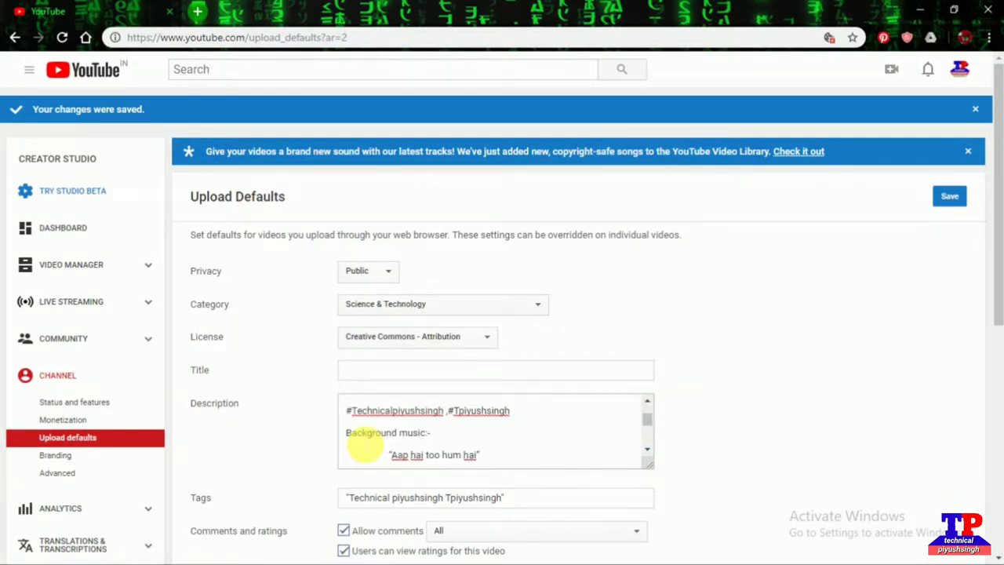
{"action": "left_click_drag", "start_coordinate": [346, 433], "coordinate": [457, 438]}
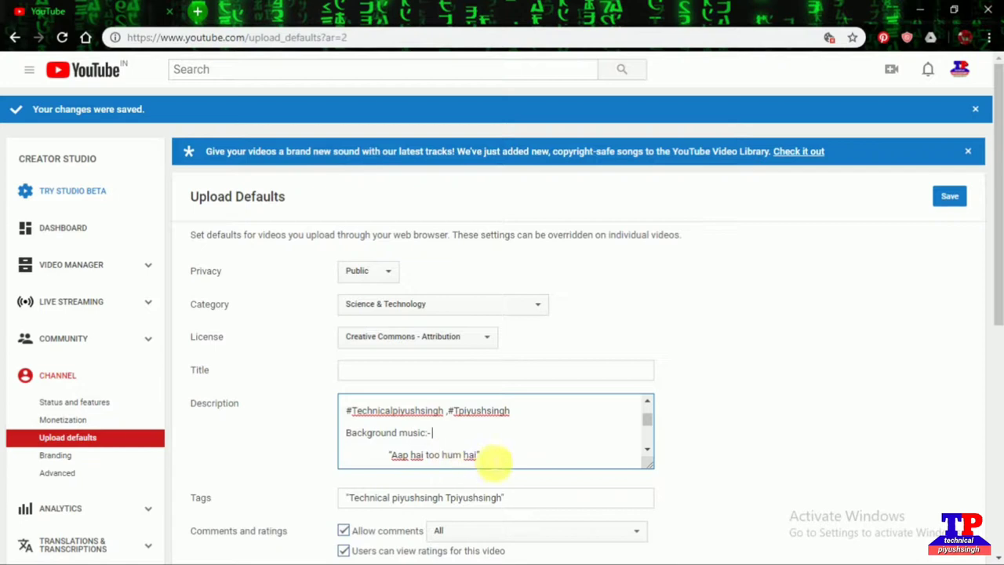
{"action": "left_click_drag", "start_coordinate": [380, 455], "coordinate": [497, 463]}
{"action": "left_click", "coordinate": [594, 446]}
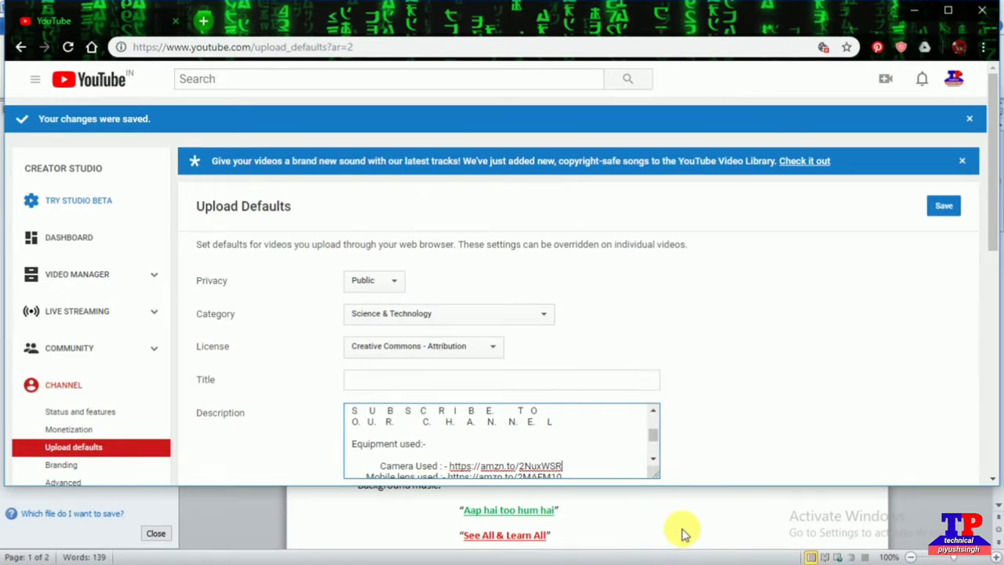
- Switch to the Word document "youtube tildistag", copy the description text down to the equipment links, and return to the browser
{"action": "left_click", "coordinate": [679, 531]}
{"action": "left_click_drag", "start_coordinate": [357, 193], "coordinate": [553, 557]}
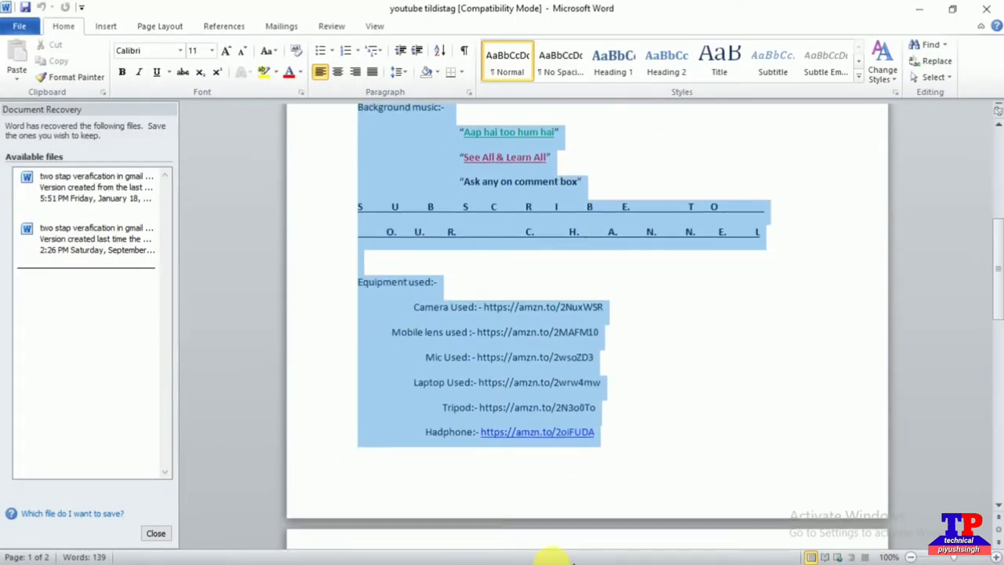
{"action": "right_click", "coordinate": [560, 357]}
{"action": "left_click", "coordinate": [566, 124]}
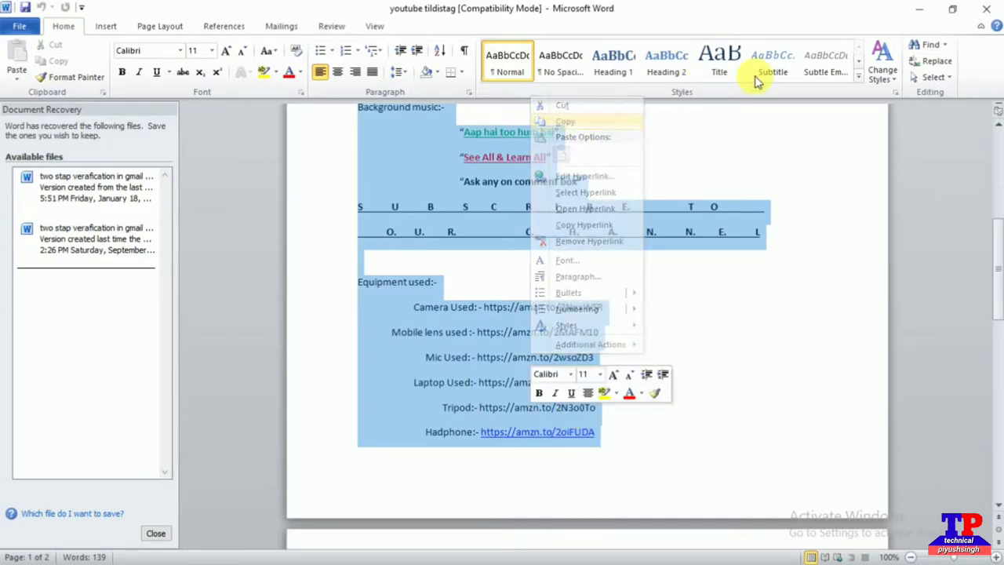
{"action": "left_click", "coordinate": [917, 10]}
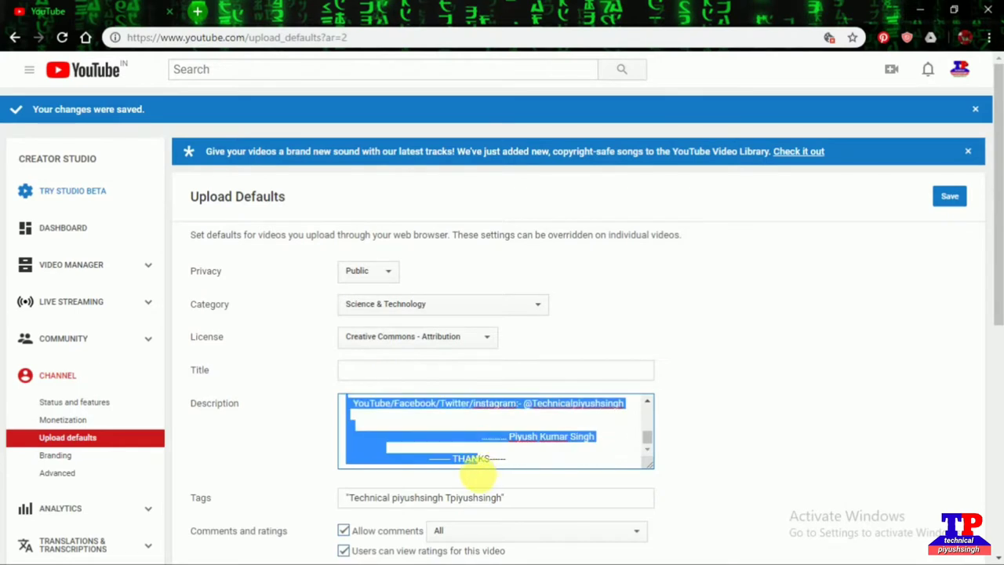
- Review the Title field and the default description, from its closing lines back to the "ABOUT THIS VIDEO" section
{"action": "right_click", "coordinate": [385, 423]}
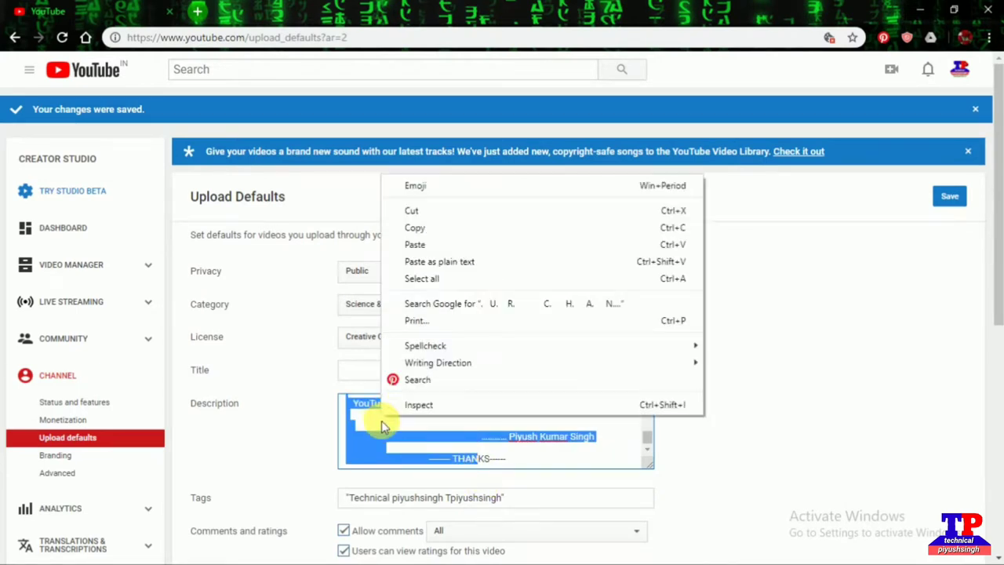
{"action": "left_click", "coordinate": [275, 429]}
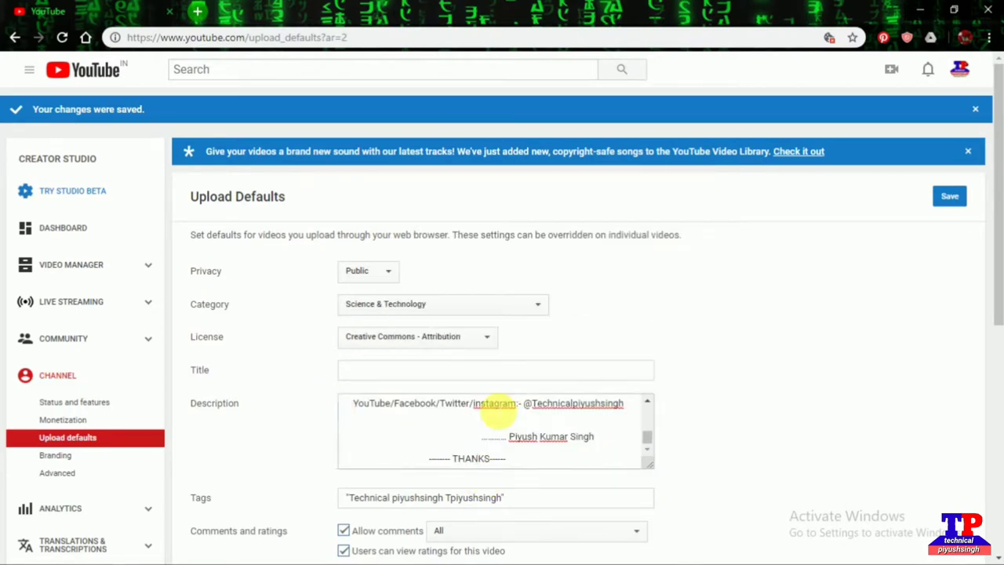
{"action": "scroll", "coordinate": [475, 451], "scroll_direction": "up", "scroll_amount": 6}
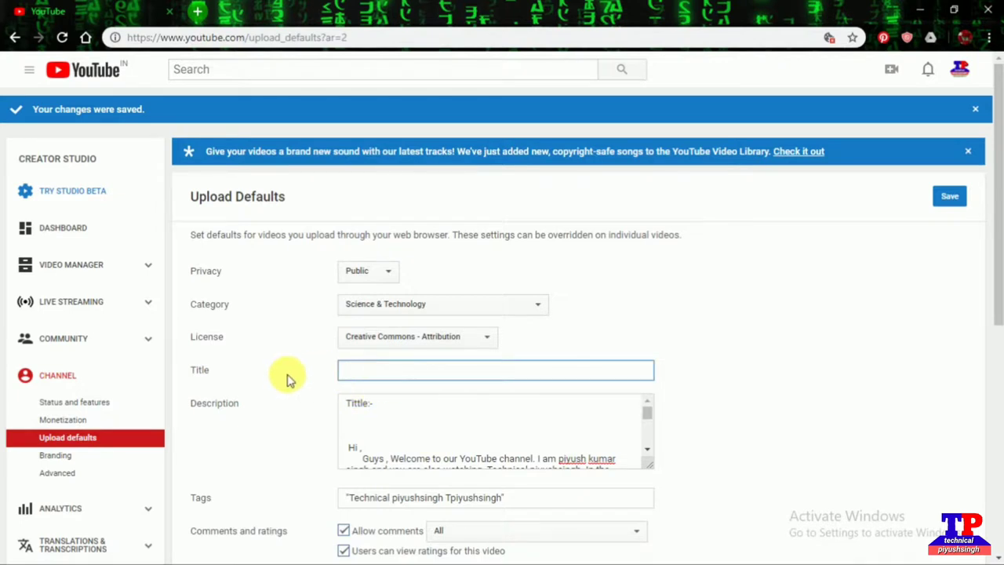
{"action": "scroll", "coordinate": [408, 436], "scroll_direction": "down", "scroll_amount": 3}
{"action": "scroll", "coordinate": [404, 436], "scroll_direction": "up", "scroll_amount": 3}
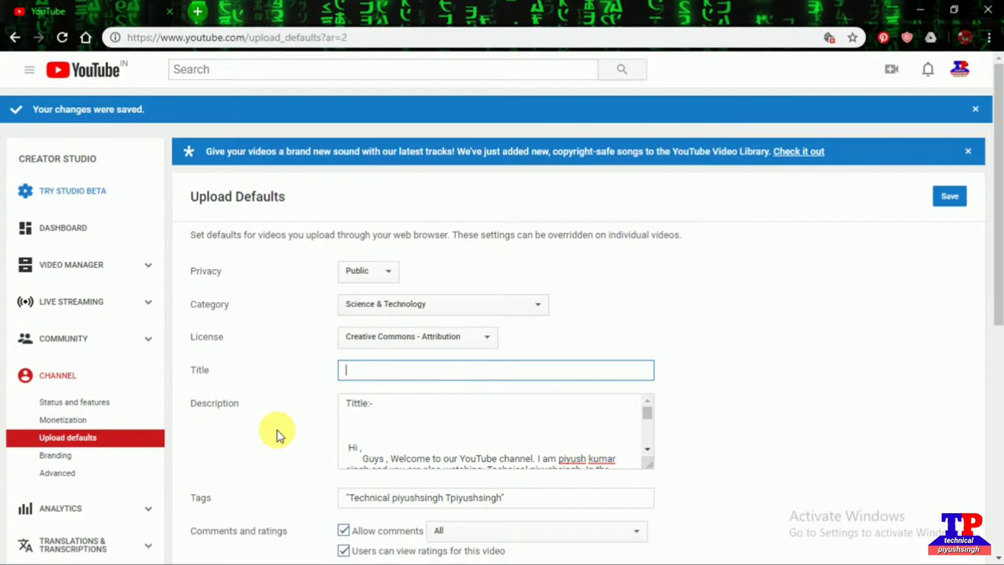
{"action": "scroll", "coordinate": [549, 451], "scroll_direction": "down", "scroll_amount": 2}
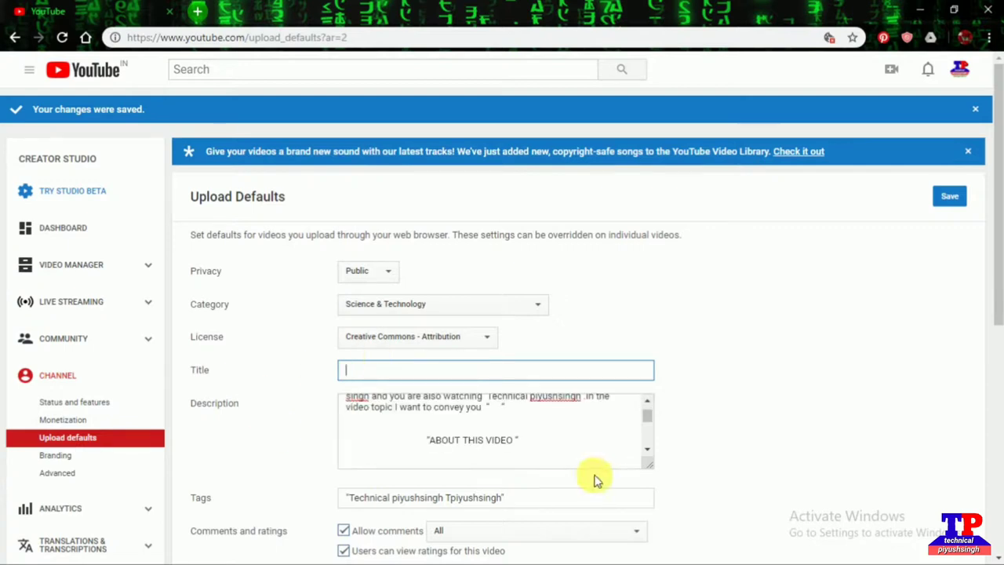
- View the available Privacy, Category and License options in the upload defaults
{"action": "left_click", "coordinate": [389, 273]}
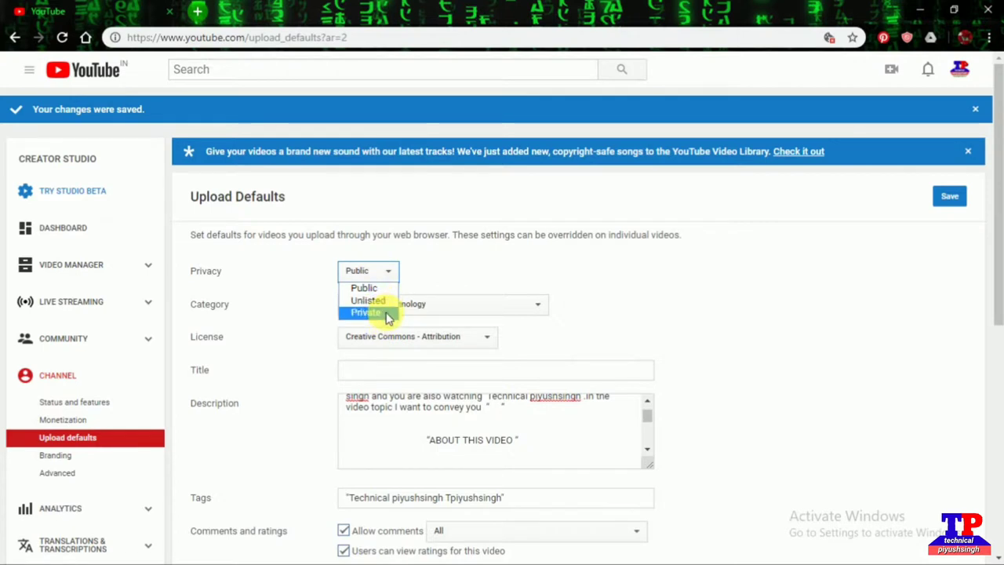
{"action": "left_click", "coordinate": [491, 274]}
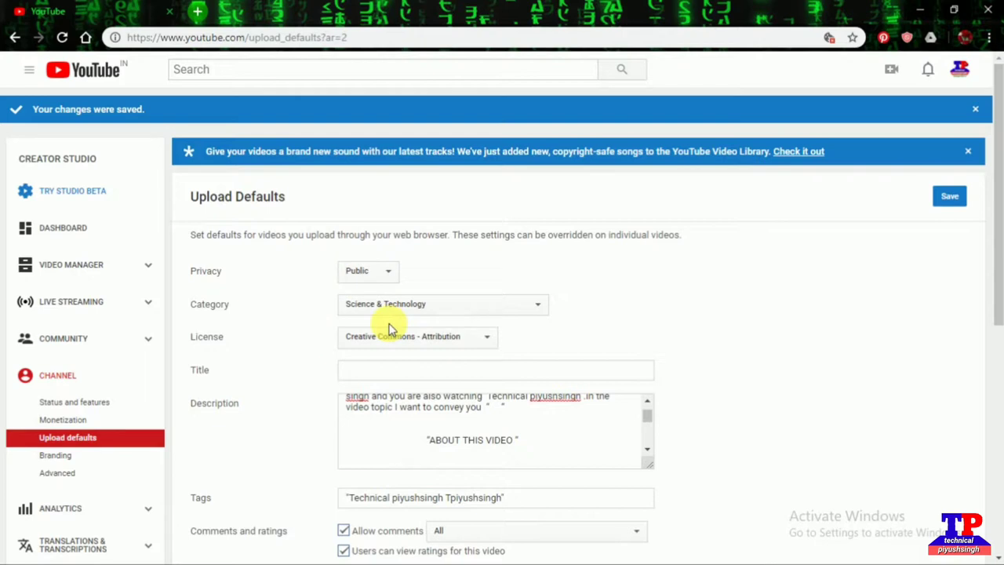
{"action": "left_click", "coordinate": [535, 306]}
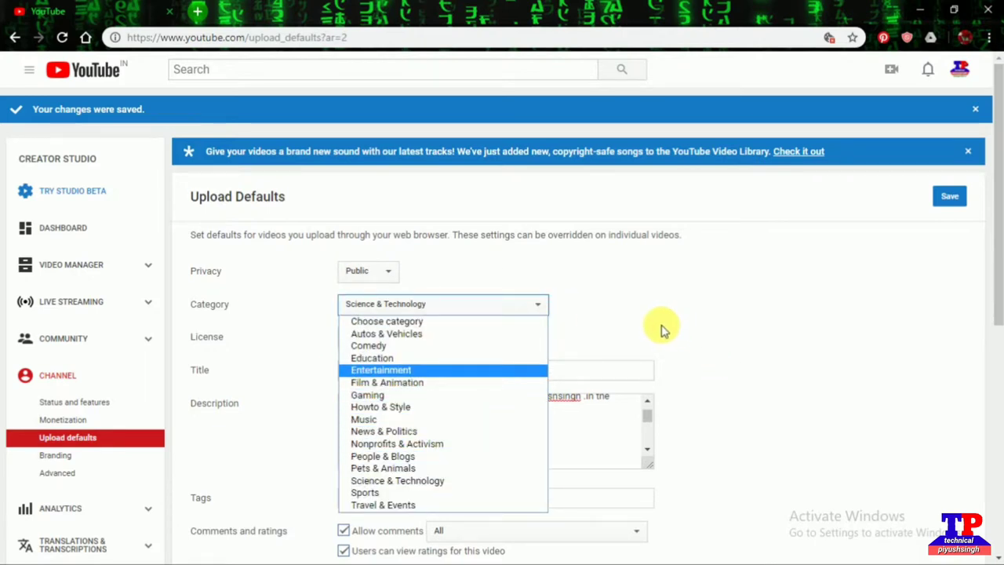
{"action": "left_click", "coordinate": [555, 301]}
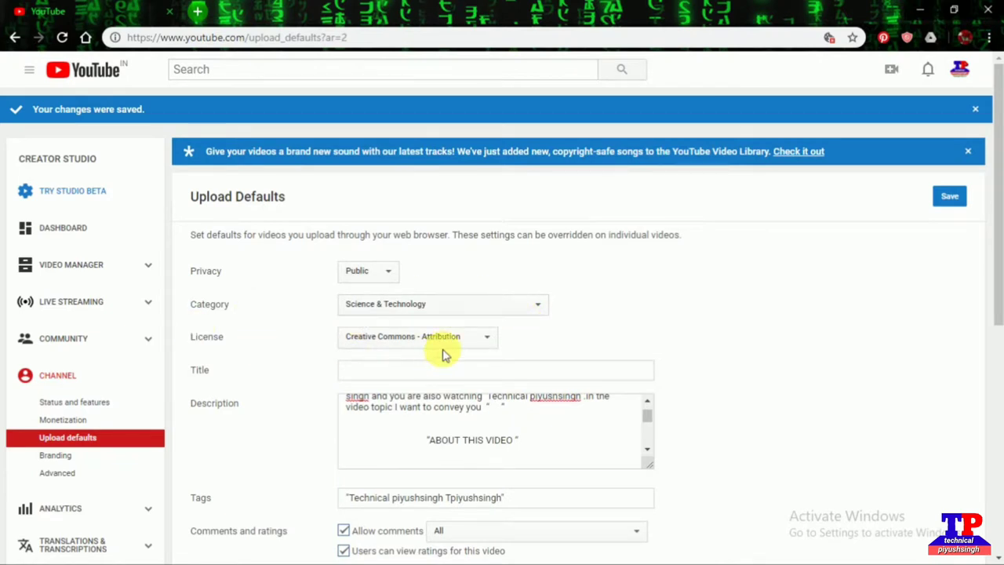
{"action": "left_click", "coordinate": [525, 308]}
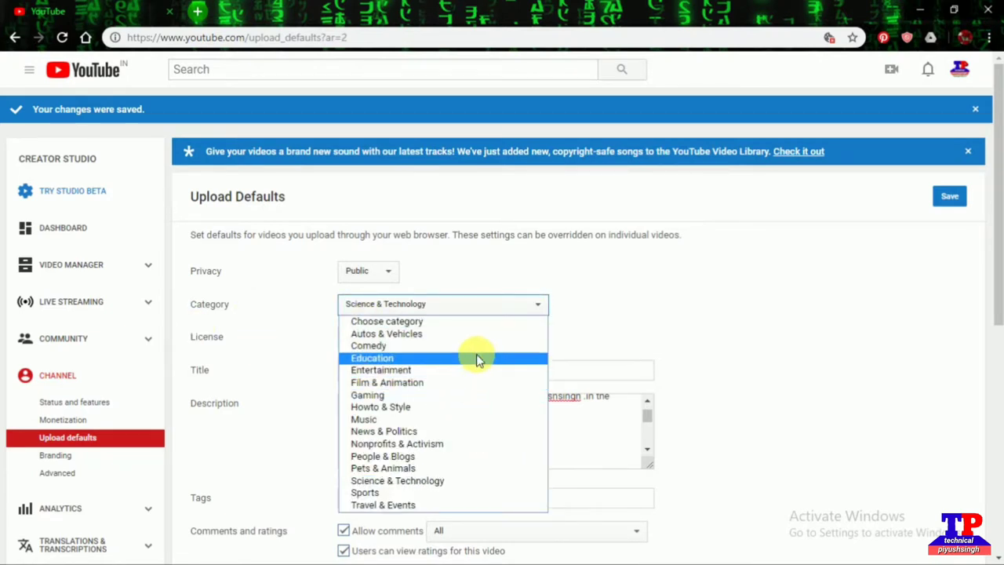
{"action": "left_click", "coordinate": [510, 306]}
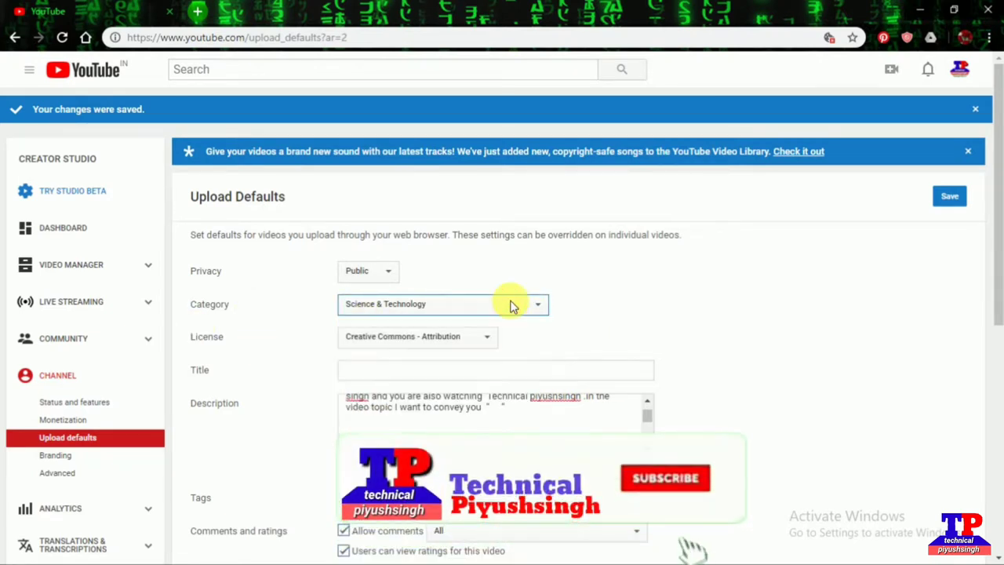
{"action": "left_click", "coordinate": [491, 344]}
{"action": "left_click", "coordinate": [592, 343]}
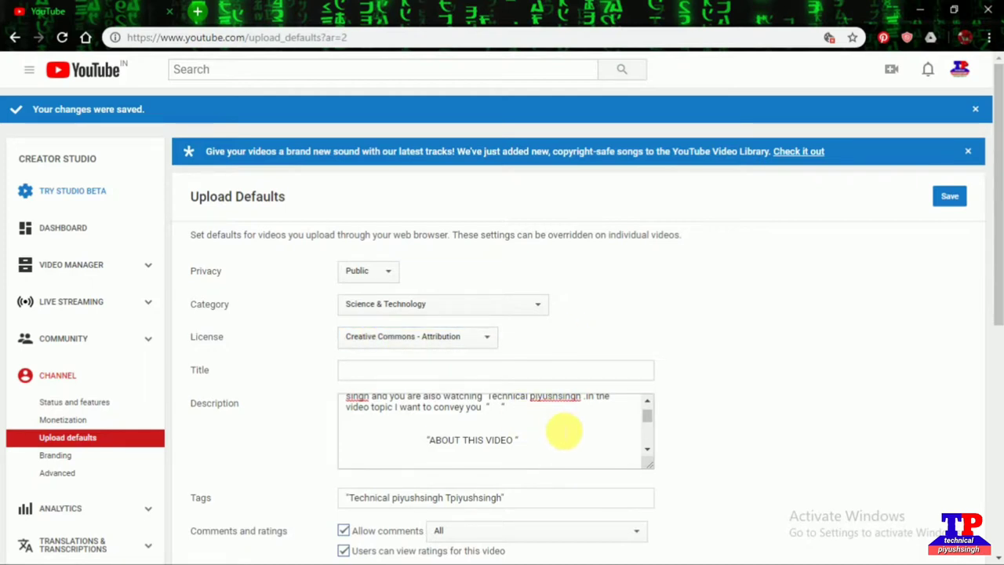
- Review the default tags, comments, monetization and ad format settings, and view the available Video language options without changing the selection
{"action": "scroll", "coordinate": [493, 403], "scroll_direction": "down", "scroll_amount": 4}
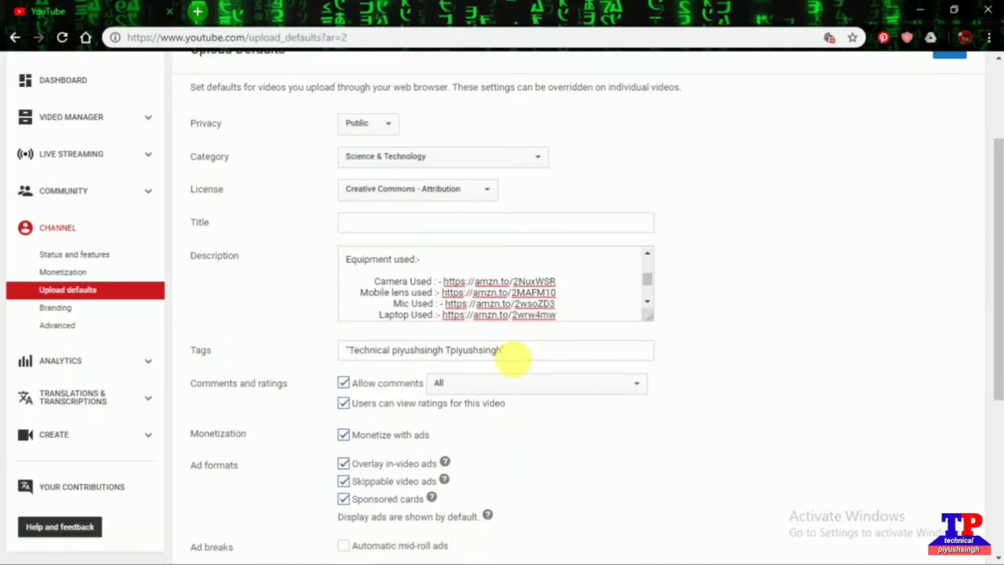
{"action": "left_click", "coordinate": [530, 360]}
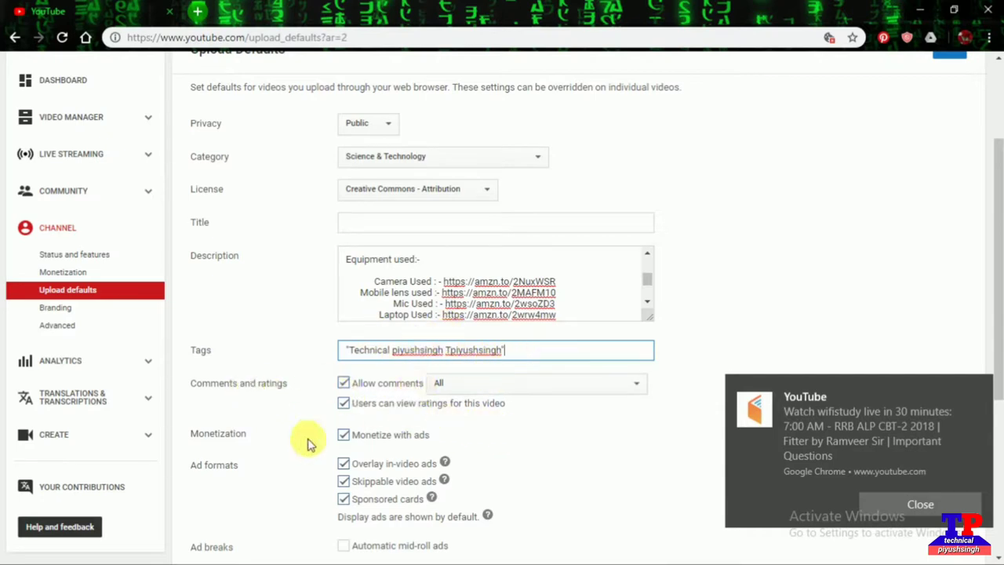
{"action": "scroll", "coordinate": [439, 443], "scroll_direction": "down", "scroll_amount": 1}
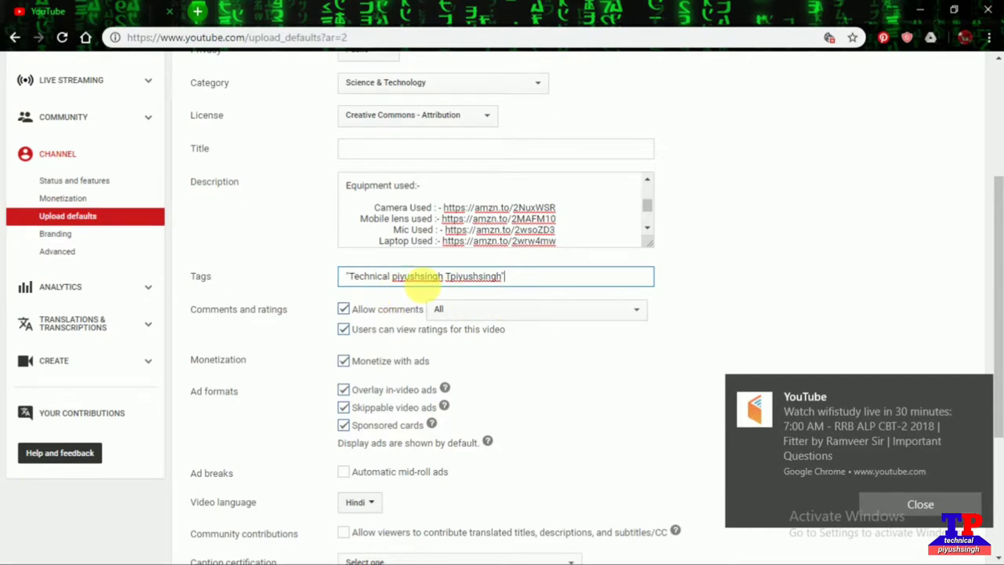
{"action": "scroll", "coordinate": [341, 366], "scroll_direction": "down", "scroll_amount": 2}
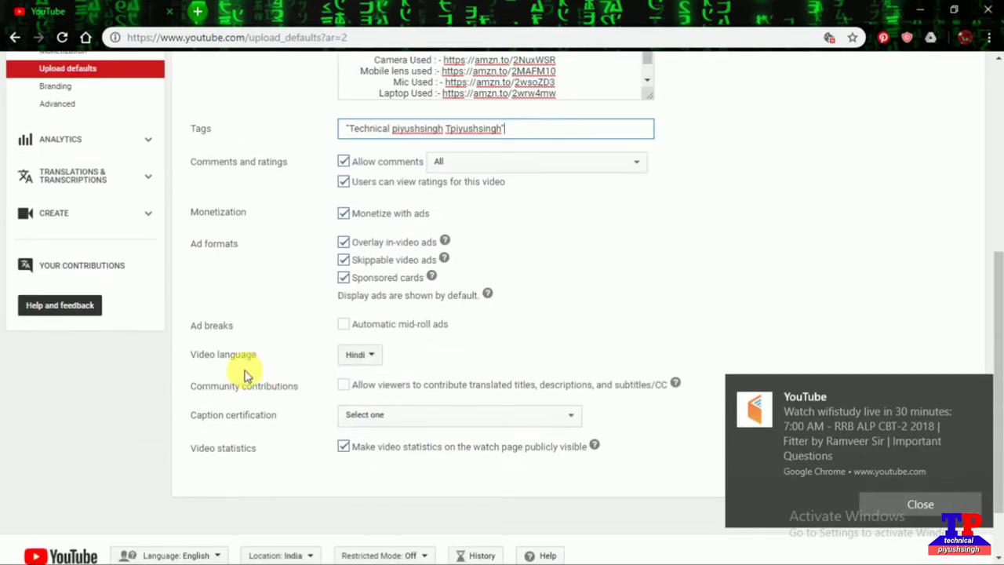
{"action": "left_click", "coordinate": [355, 356]}
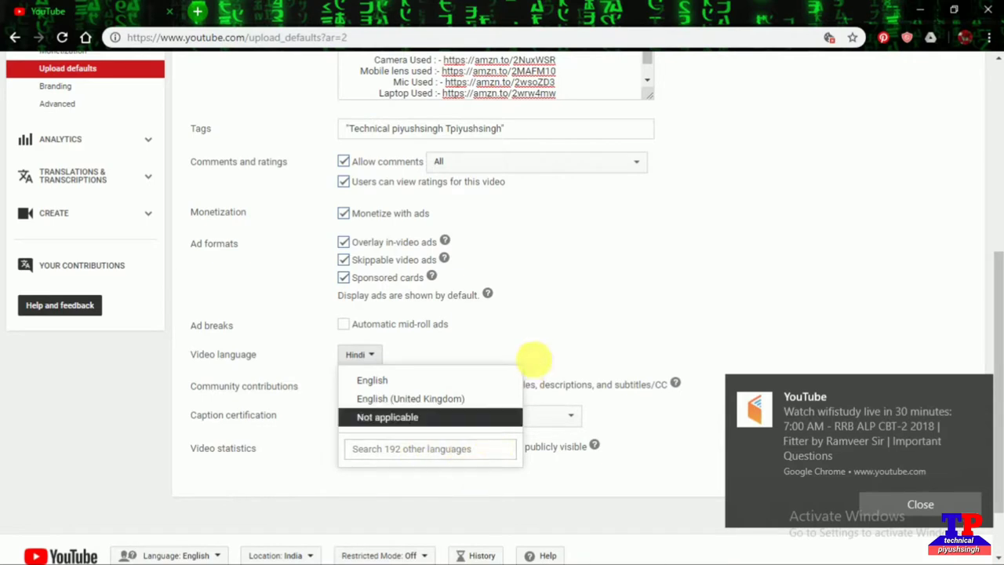
{"action": "left_click", "coordinate": [534, 363]}
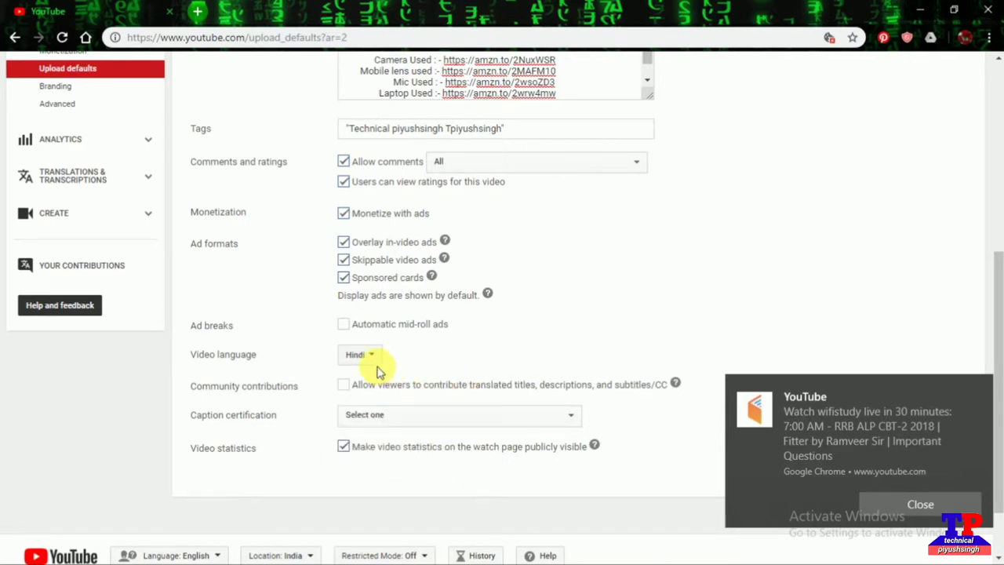
{"action": "left_click", "coordinate": [375, 363]}
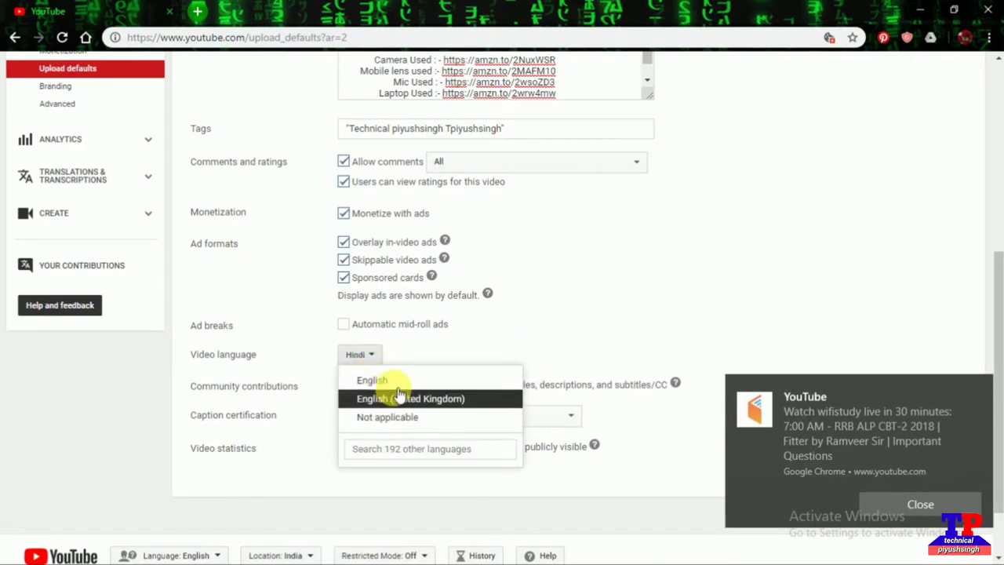
{"action": "left_click", "coordinate": [421, 364]}
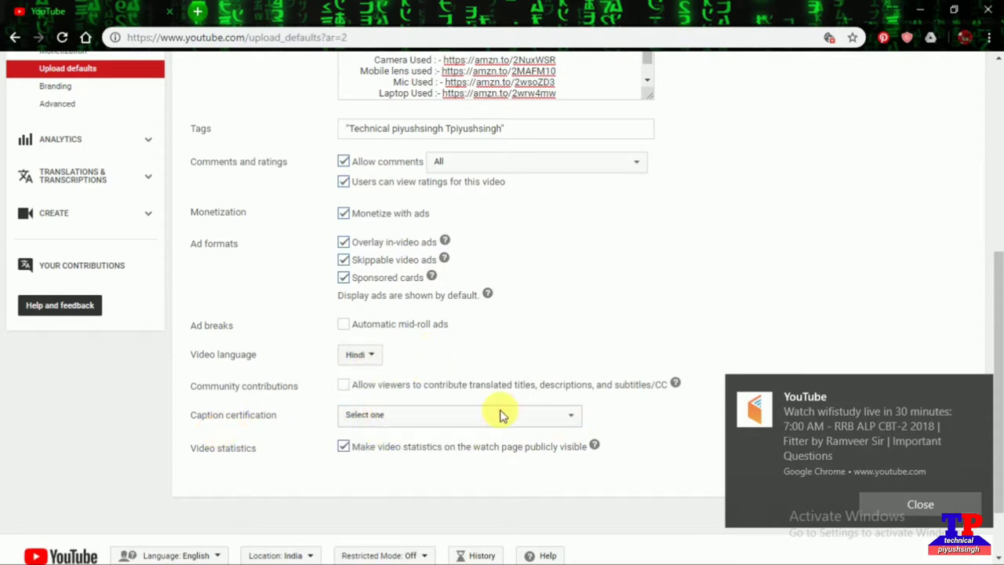
- Save the upload defaults and check the saved description down to its closing lines
{"action": "scroll", "coordinate": [385, 385], "scroll_direction": "up", "scroll_amount": 1}
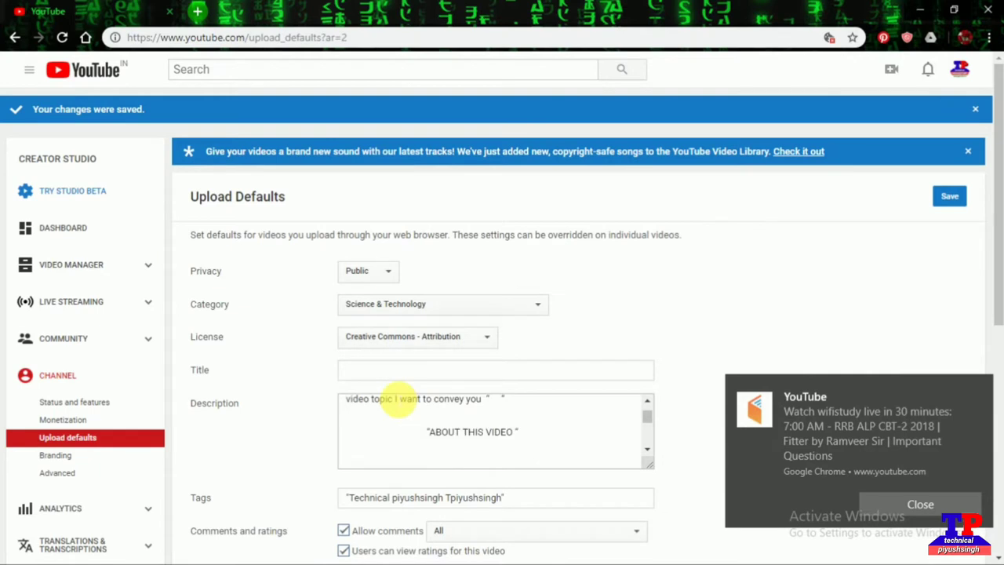
{"action": "scroll", "coordinate": [398, 400], "scroll_direction": "up", "scroll_amount": 5}
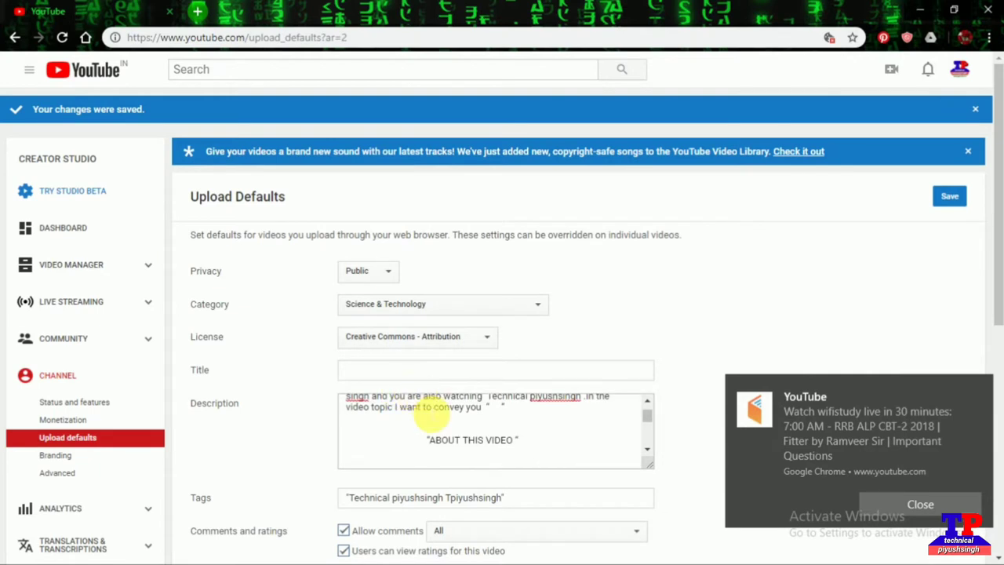
{"action": "scroll", "coordinate": [433, 447], "scroll_direction": "down", "scroll_amount": 10}
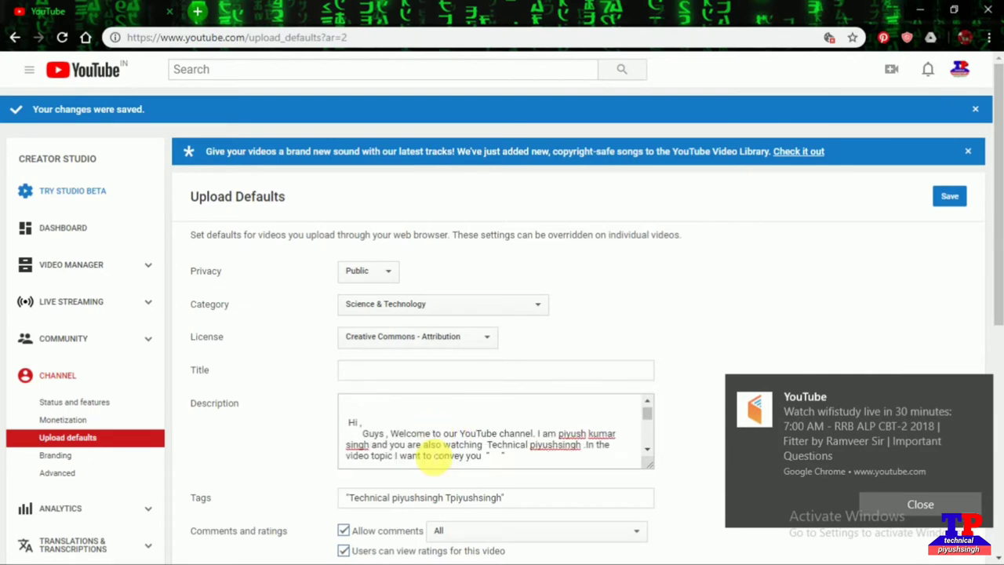
{"action": "left_click", "coordinate": [950, 196]}
{"action": "left_click", "coordinate": [951, 197]}
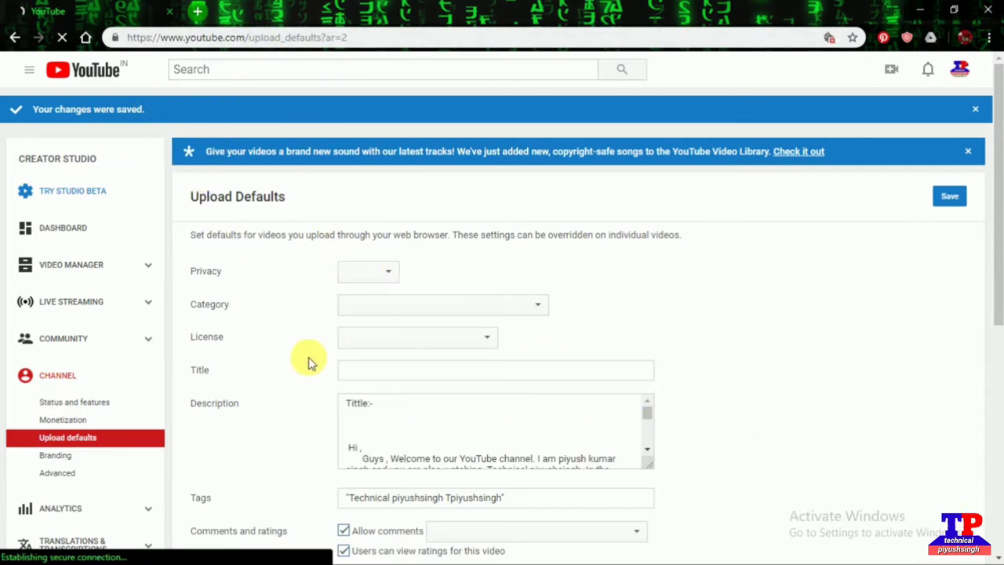
{"action": "scroll", "coordinate": [388, 366], "scroll_direction": "down", "scroll_amount": 5}
{"action": "scroll", "coordinate": [285, 363], "scroll_direction": "down", "scroll_amount": 10}
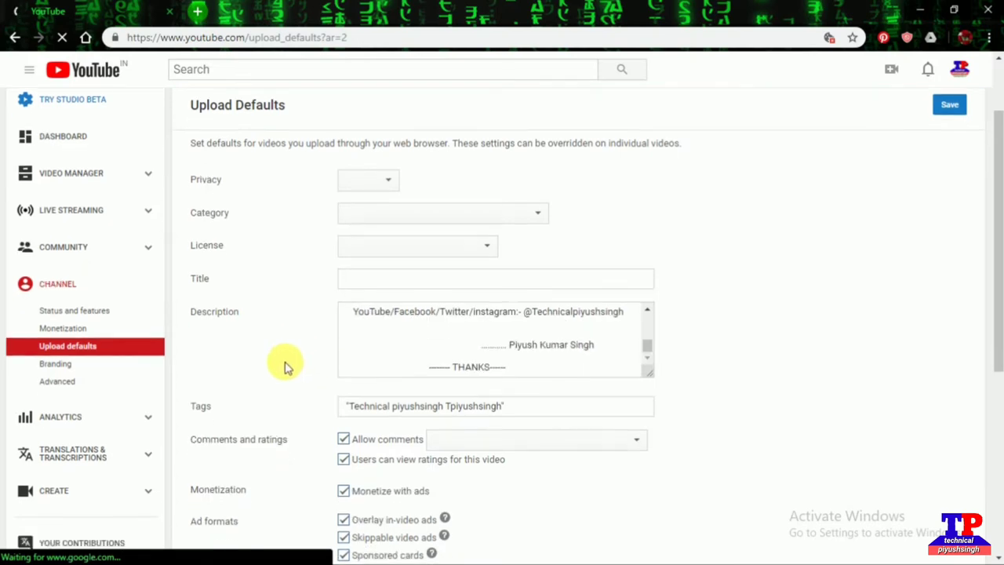